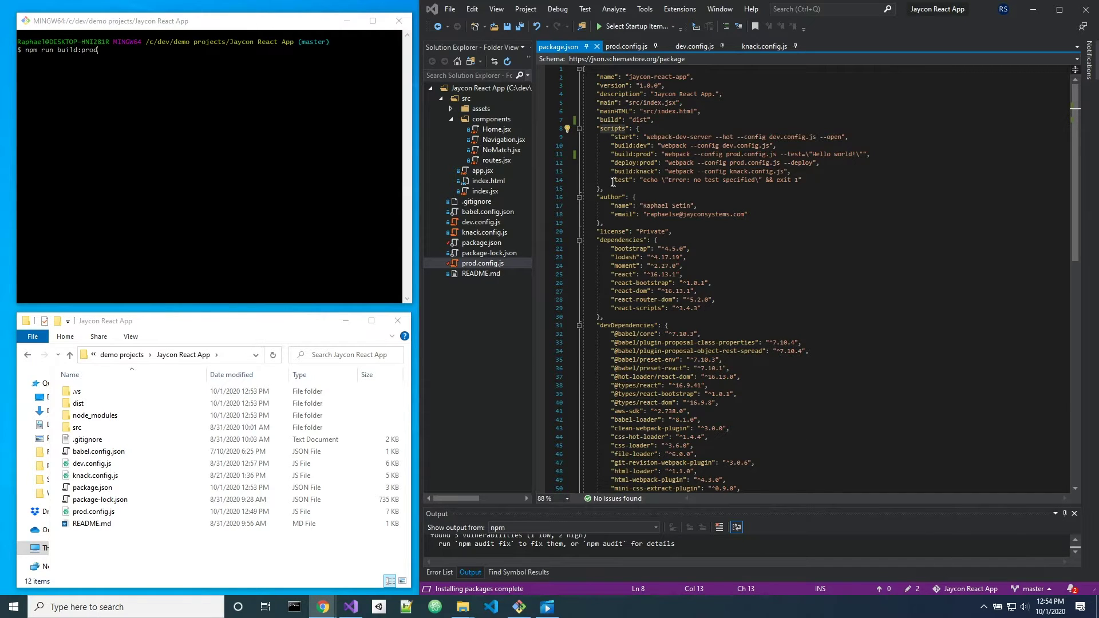
# Review the build:prod and deploy:prod scripts in package.json against prod.config.js
pyautogui.click(615, 130)
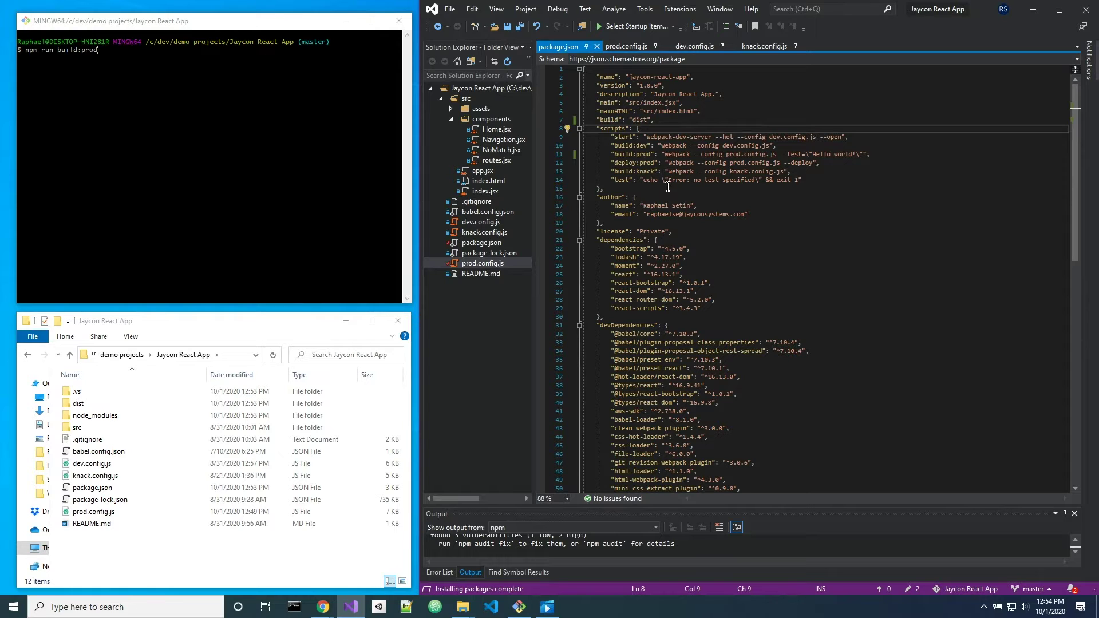
pyautogui.click(627, 47)
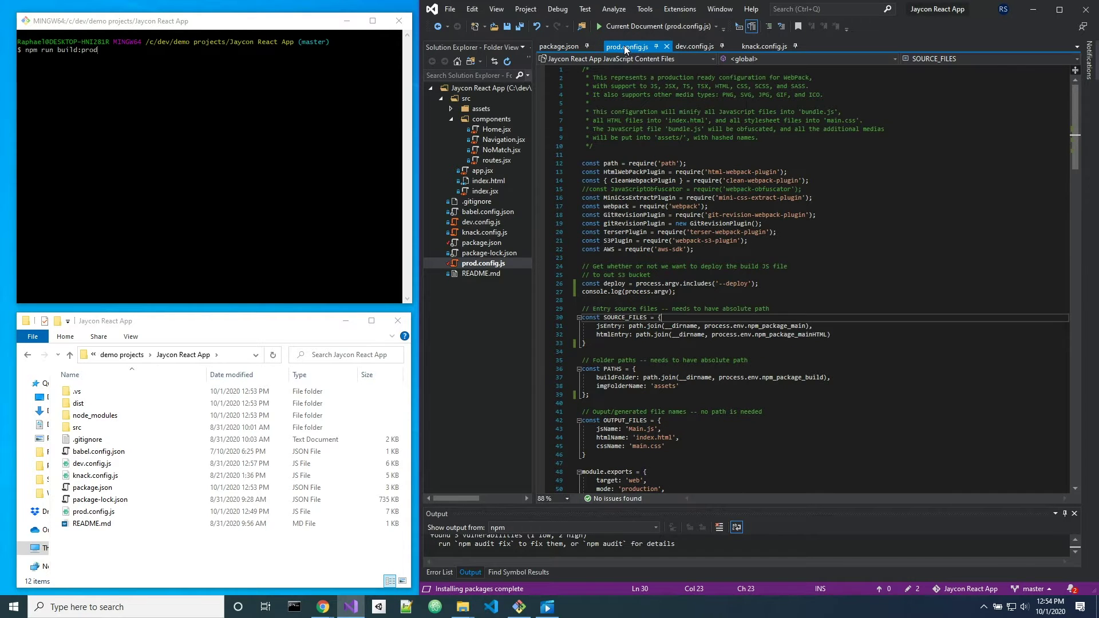
pyautogui.click(564, 47)
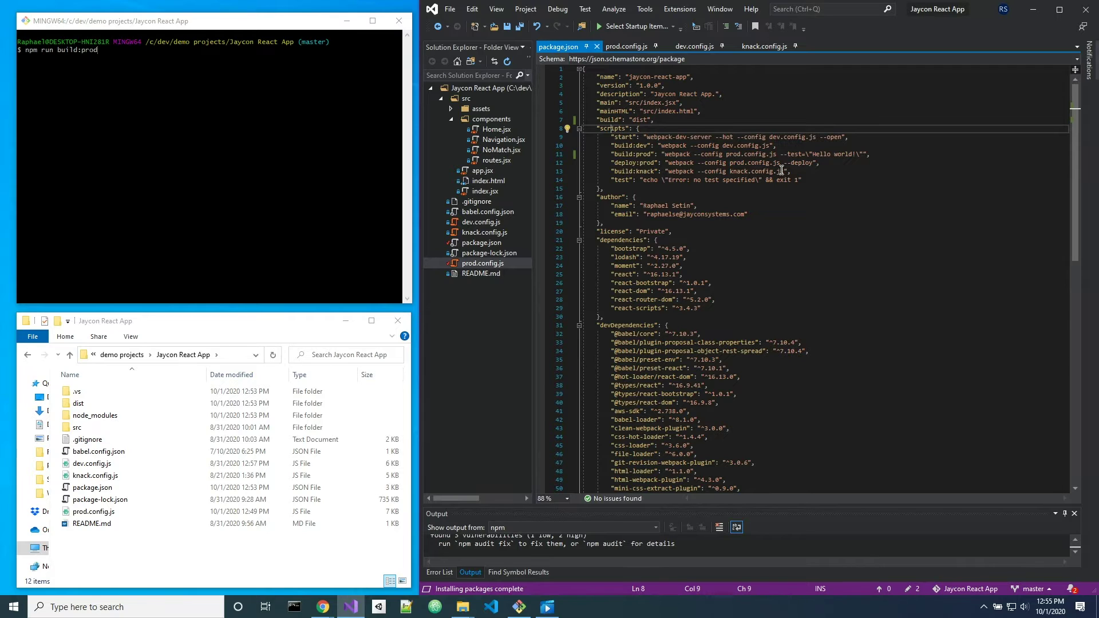
pyautogui.click(821, 165)
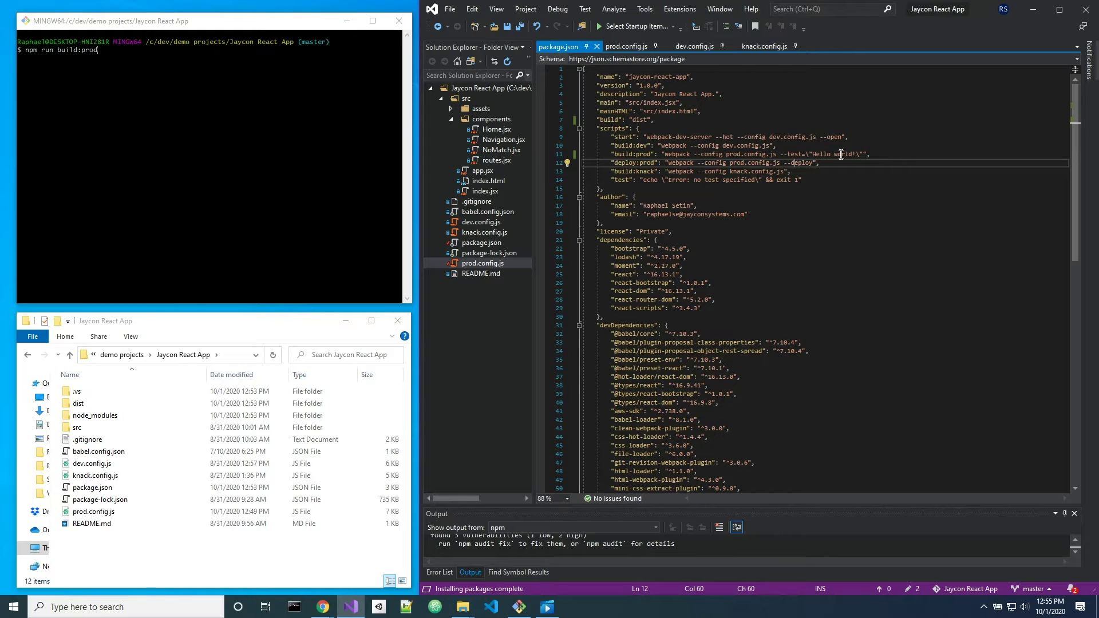
pyautogui.click(702, 154)
# Run npm run build:prod in Git Bash and view prod.config.js beside the output
pyautogui.click(144, 151)
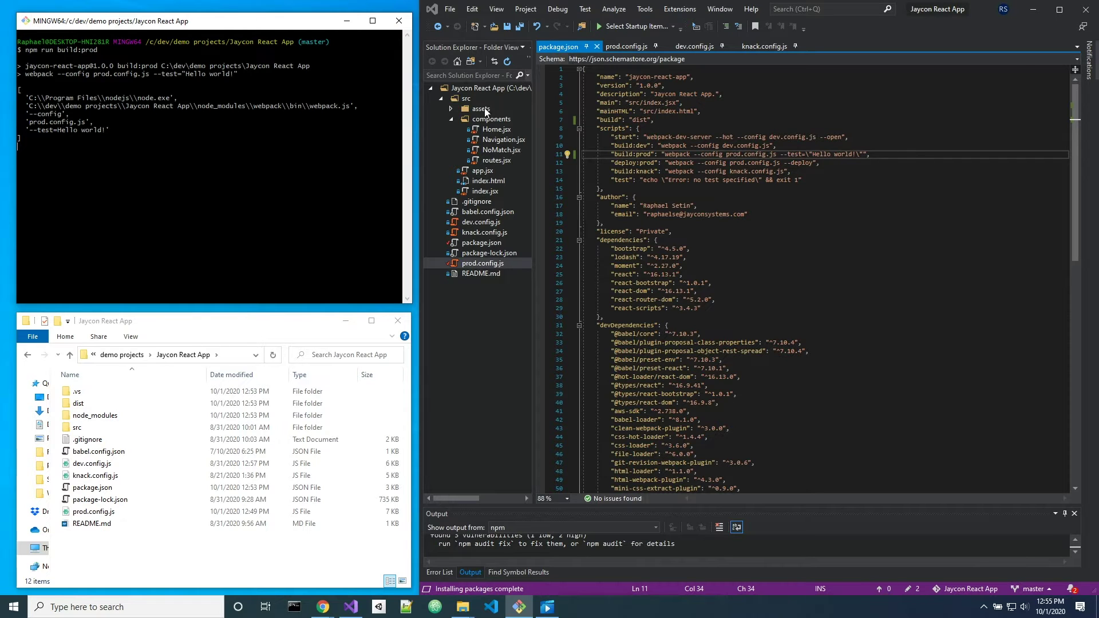
pyautogui.click(620, 47)
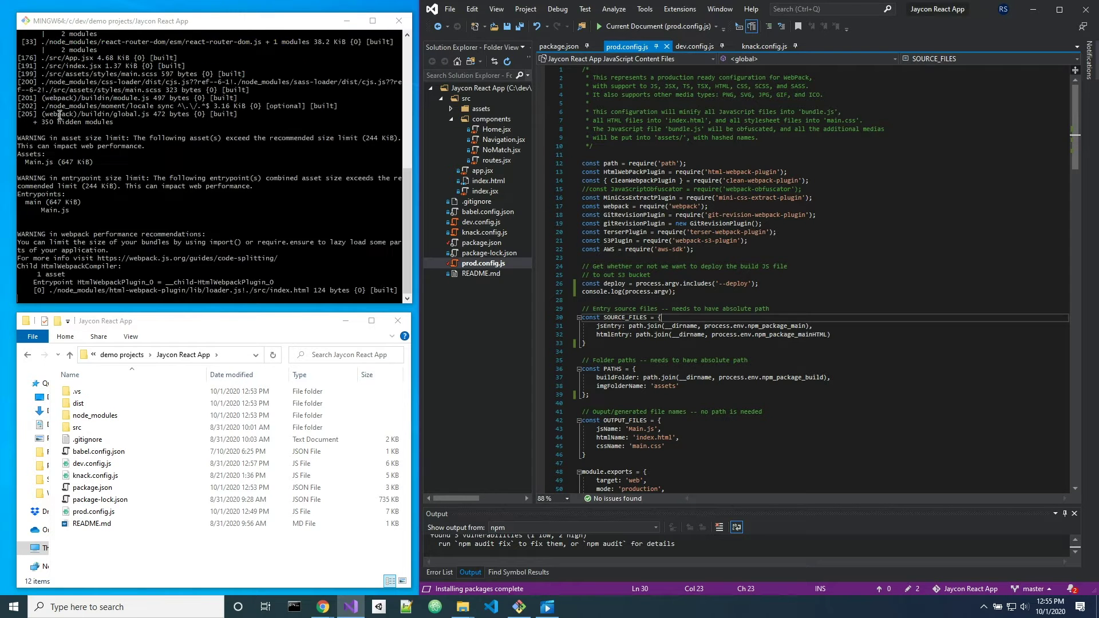
pyautogui.scroll(5, 51, 122)
pyautogui.scroll(5, 53, 123)
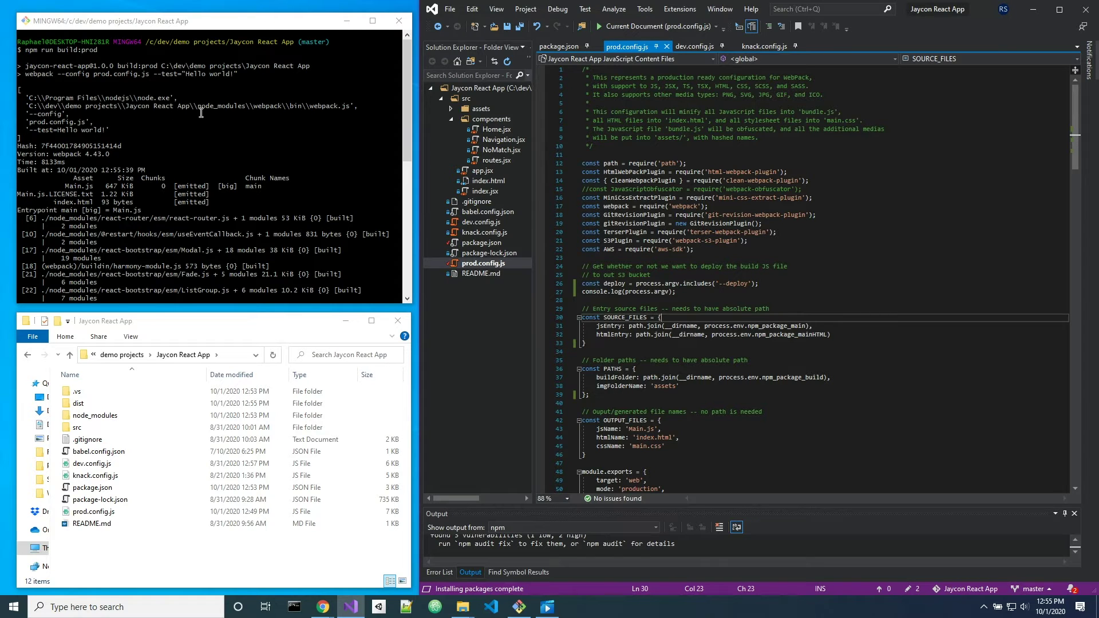
# Show package.json again, then prod.config.js where process.argv and --deploy are checked
pyautogui.click(558, 47)
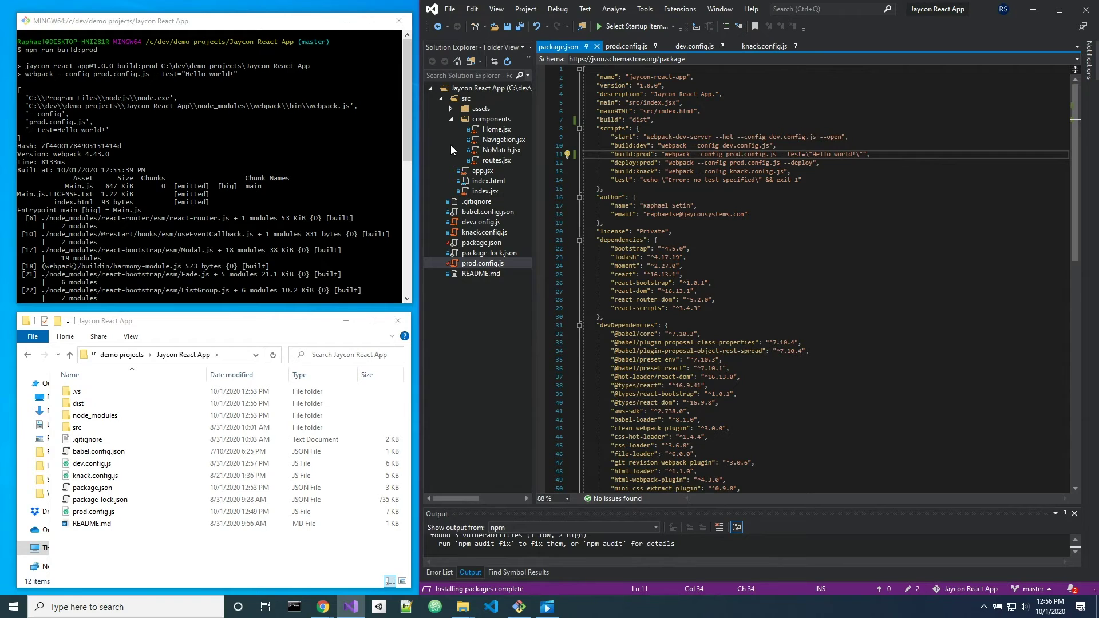
pyautogui.click(631, 47)
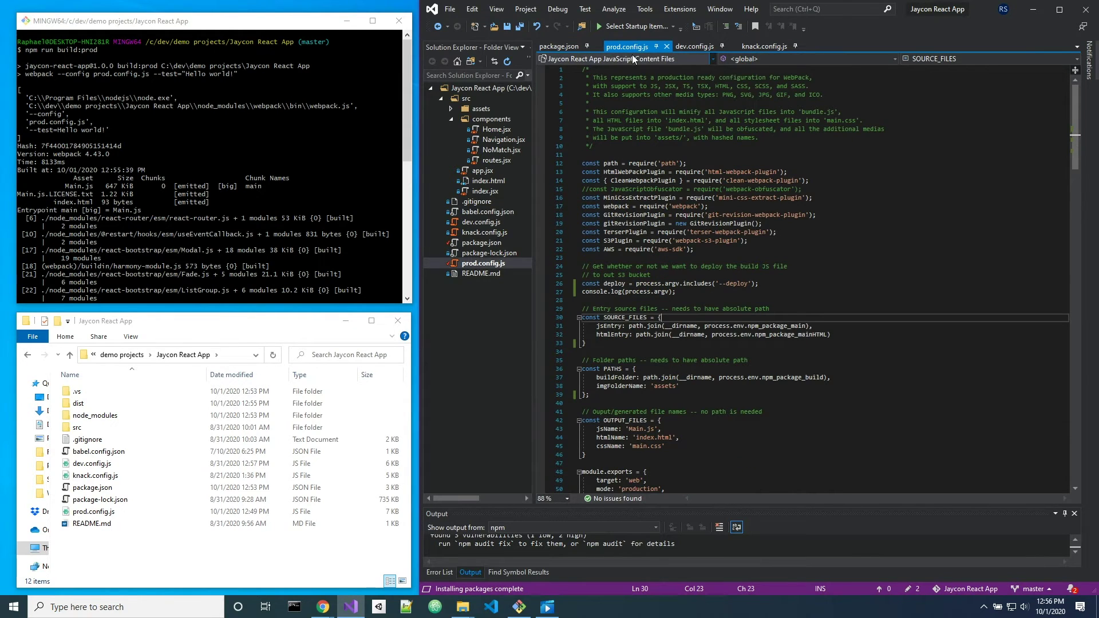
pyautogui.click(687, 290)
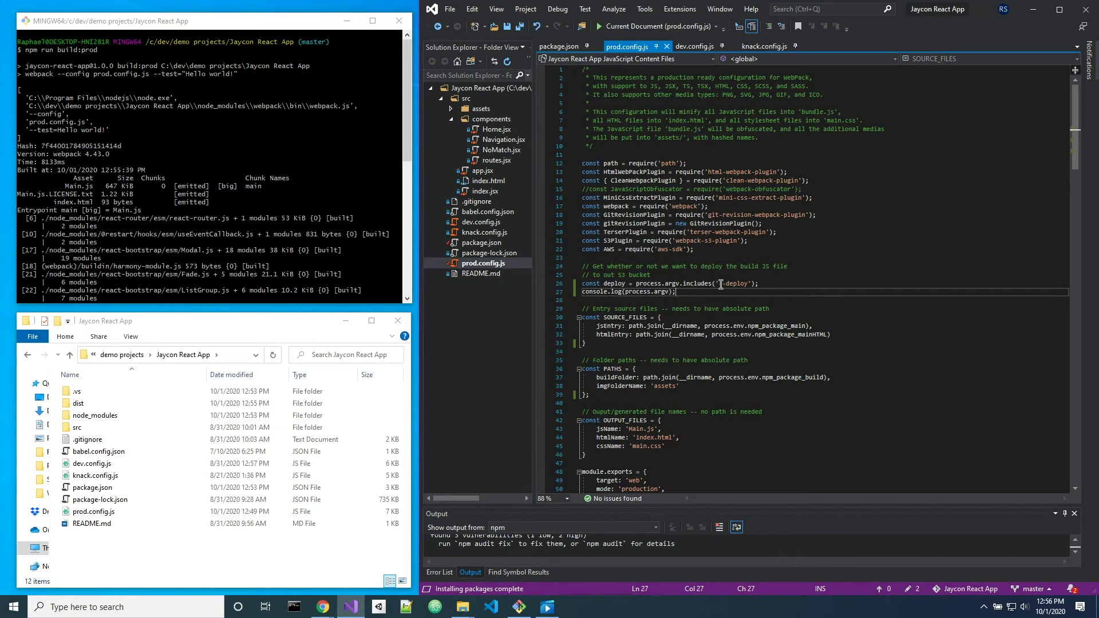
pyautogui.moveTo(670, 283)
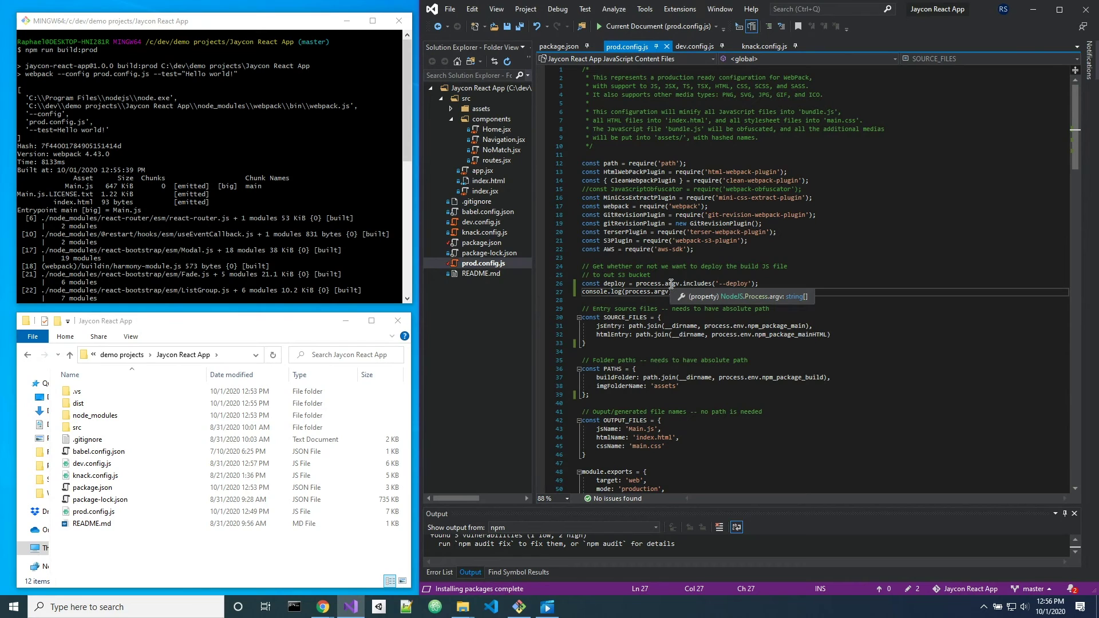
pyautogui.click(777, 284)
pyautogui.click(566, 49)
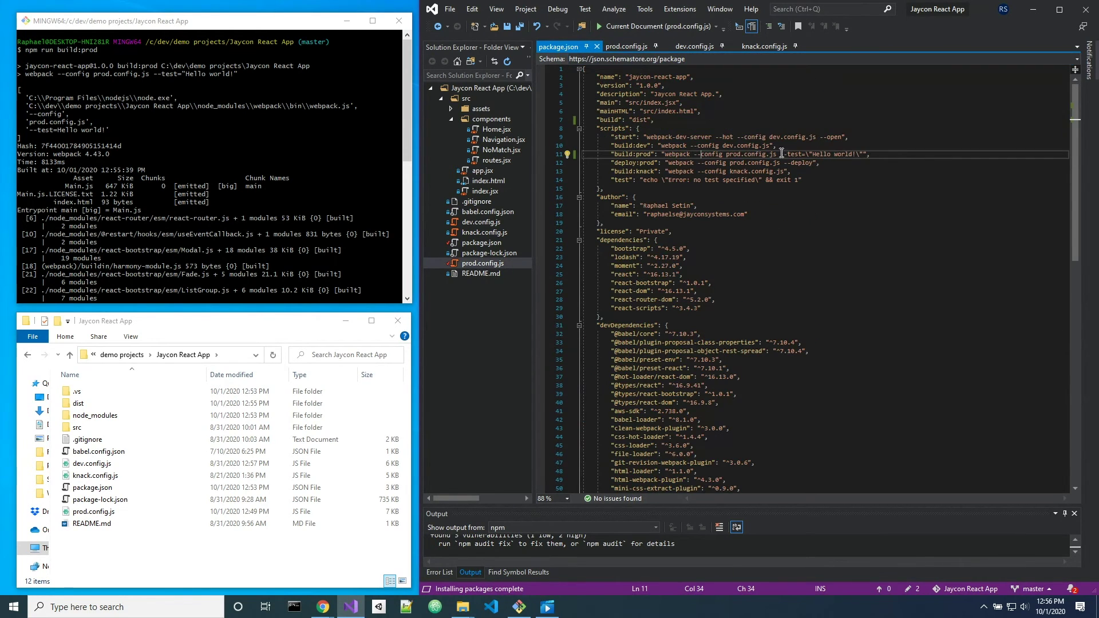